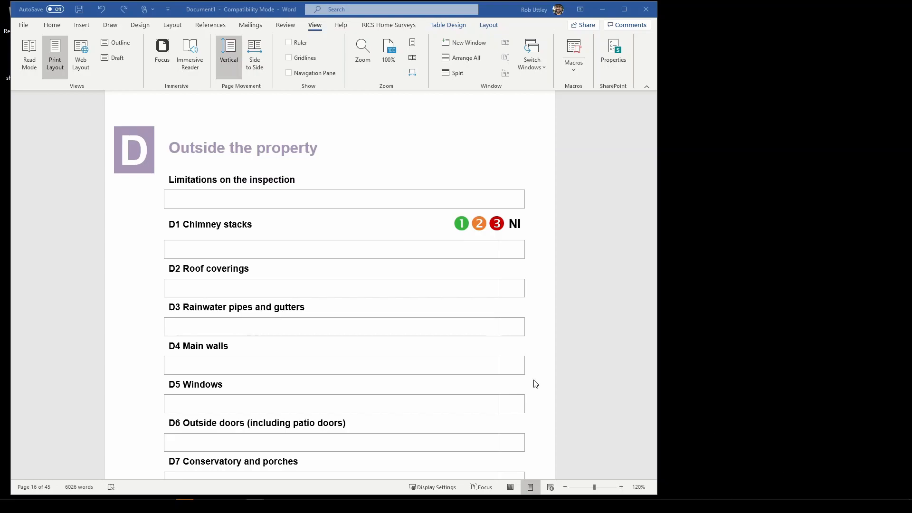
# - Insert SurveyAssist phrase 90A in the empty D1 Chimney stacks comment cell, filling its text section with "flashings"
pyautogui.click(189, 252)
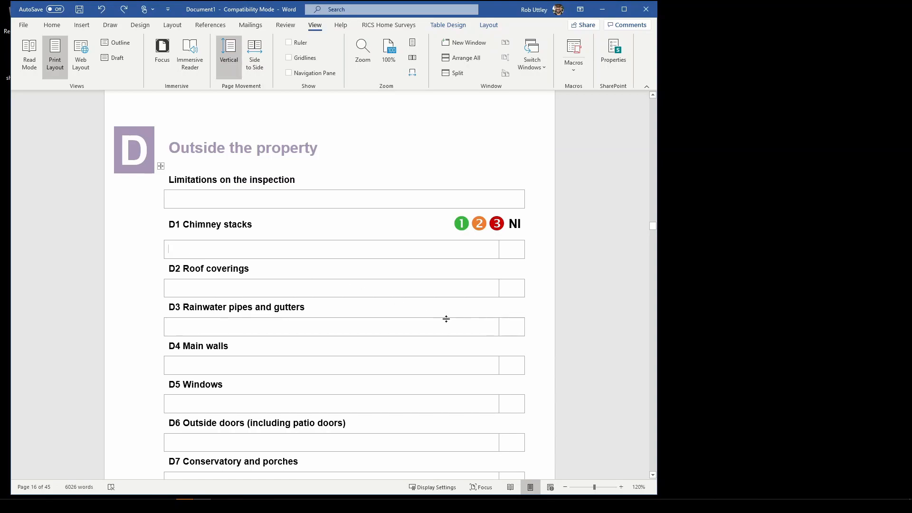
pyautogui.hotkey('ctrl', 'space')
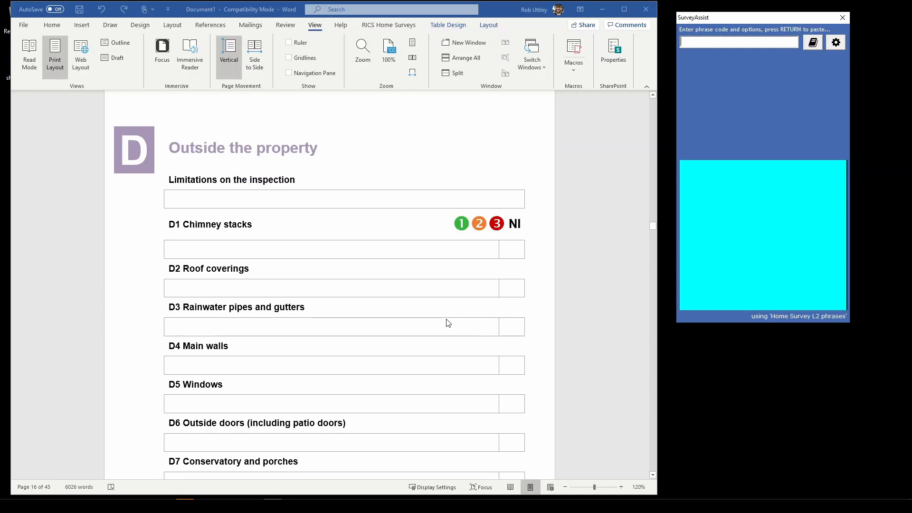
pyautogui.write('90')
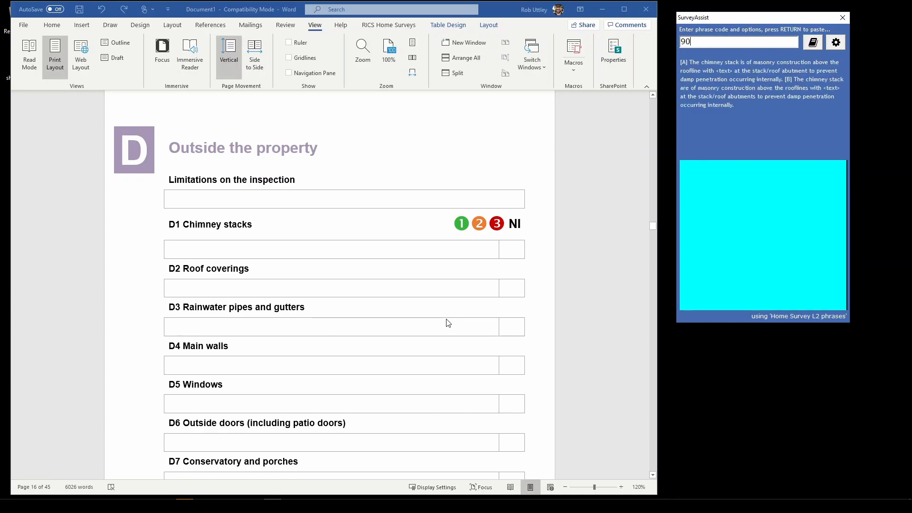
pyautogui.write('A')
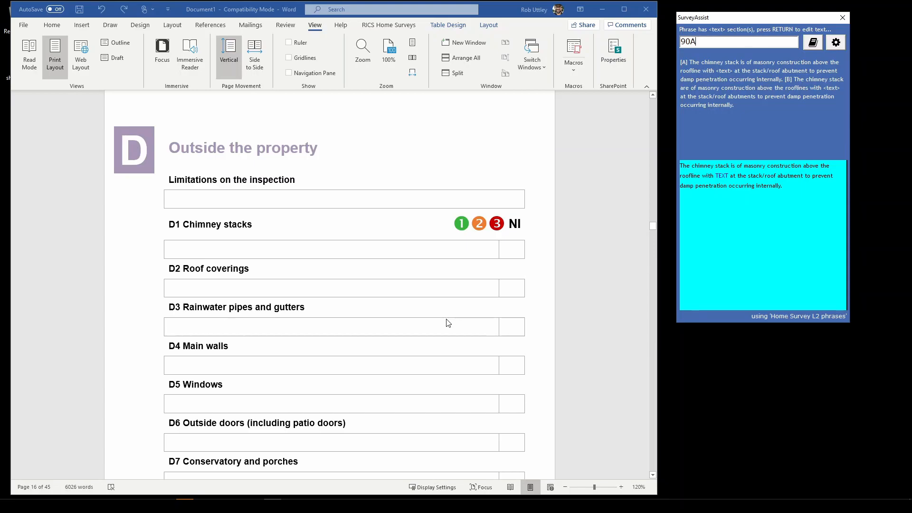
pyautogui.press('Return')
pyautogui.write('flashings')
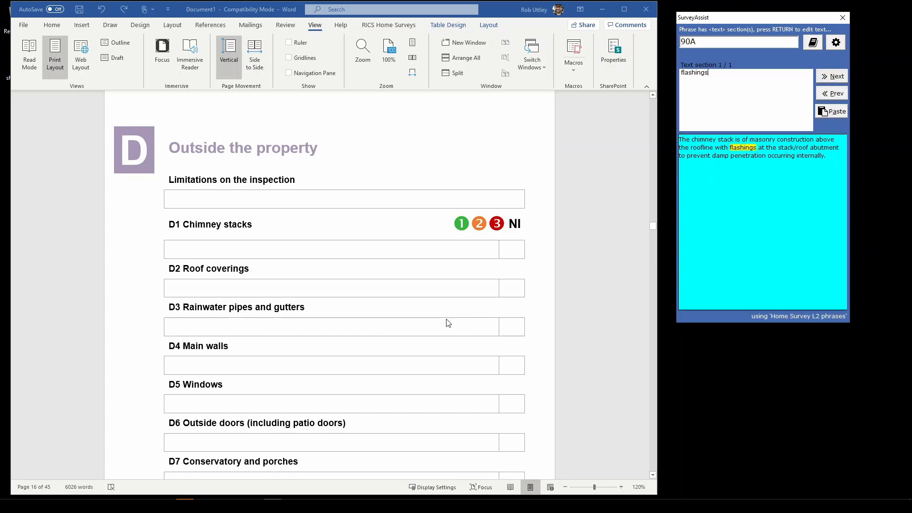
pyautogui.press('Return')
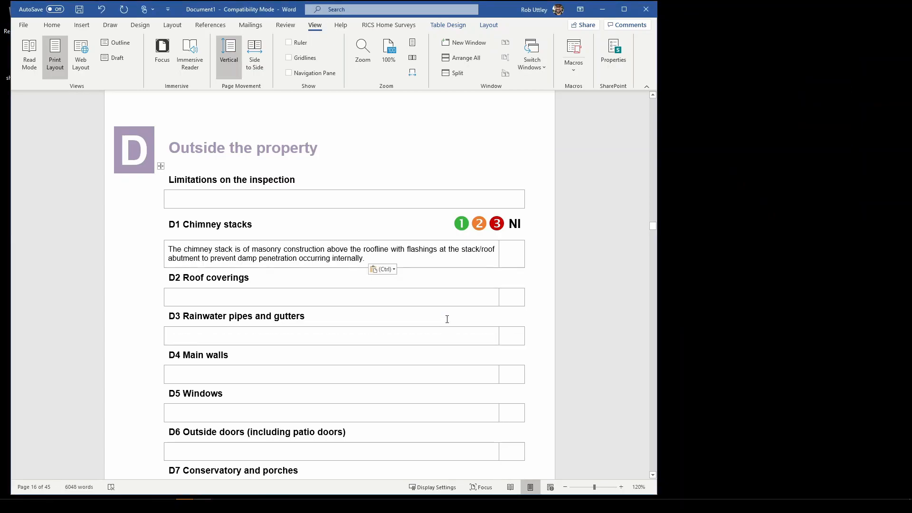
# - Add phrase 94A, about the weathered stack needing repair, as a new paragraph under D1 Chimney stacks
pyautogui.press('Return')
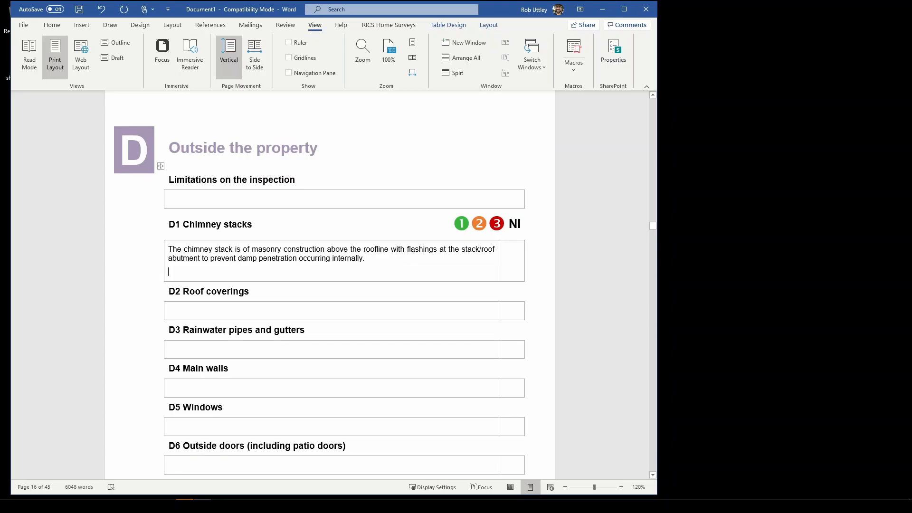
pyautogui.hotkey('ctrl', 'space')
pyautogui.write('94A')
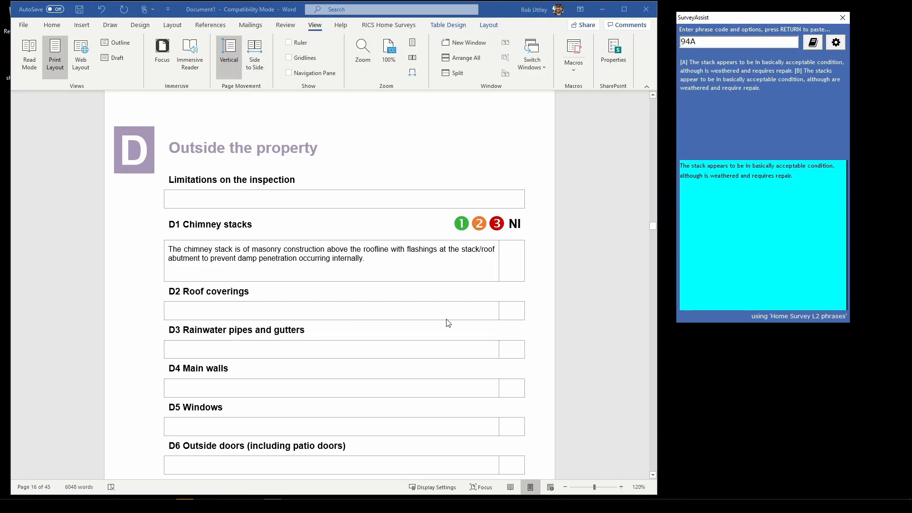
pyautogui.press('Return')
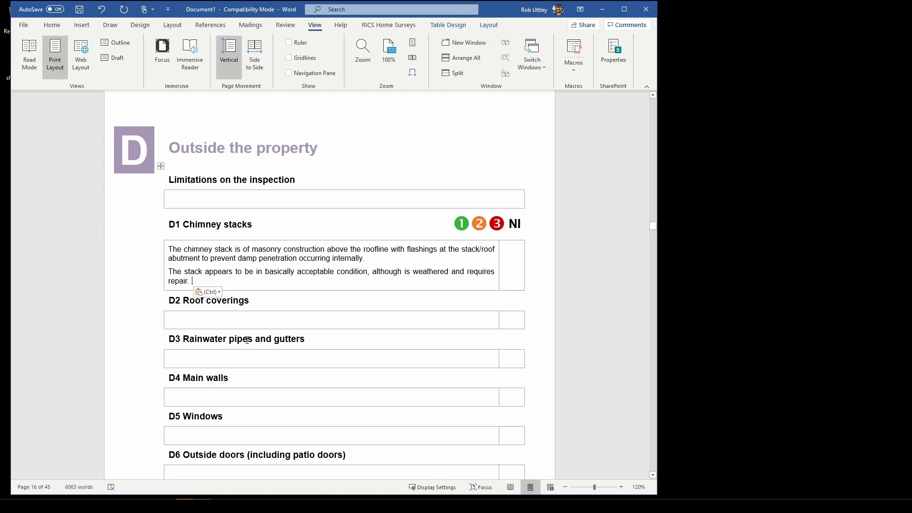
# - Insert phrase 110 with options A and F in the D2 Roof coverings cell to describe the timber-framed roof
pyautogui.click(300, 324)
pyautogui.hotkey('ctrl', 'space')
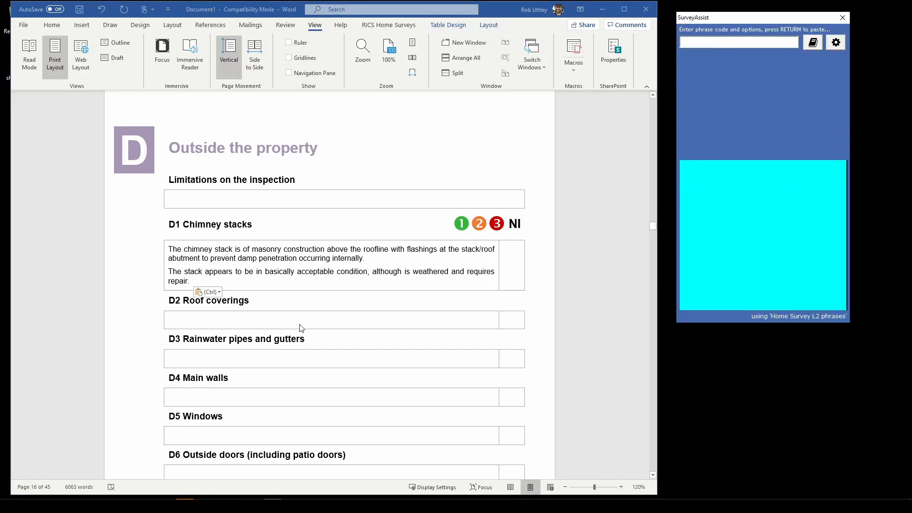
pyautogui.write('110A')
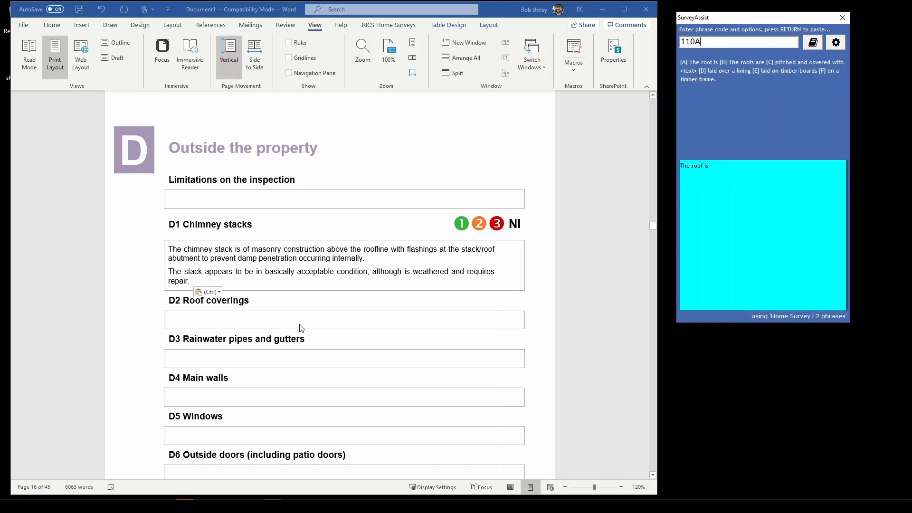
pyautogui.write('F')
pyautogui.press('Return')
# - Add phrase 114, on the satisfactory condition of the roof coverings, as a new paragraph under D2 Roof coverings
pyautogui.press('Return')
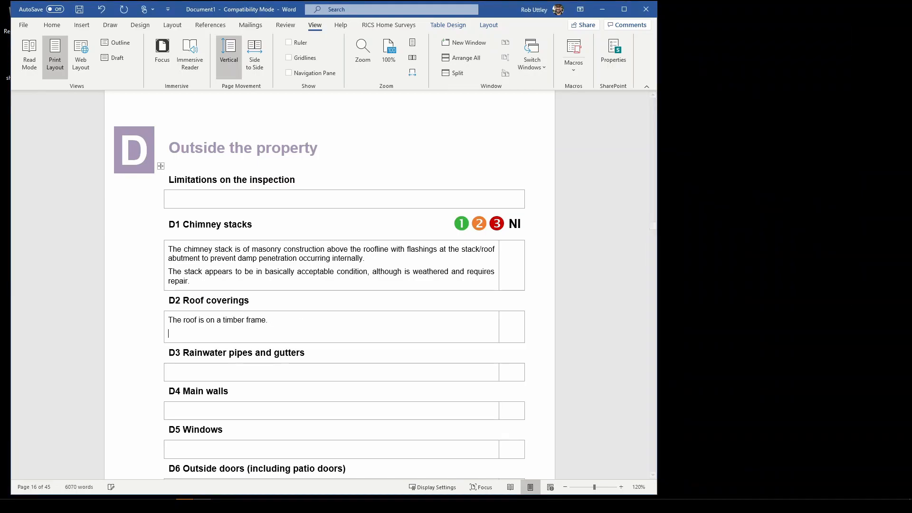
pyautogui.hotkey('ctrl', 'space')
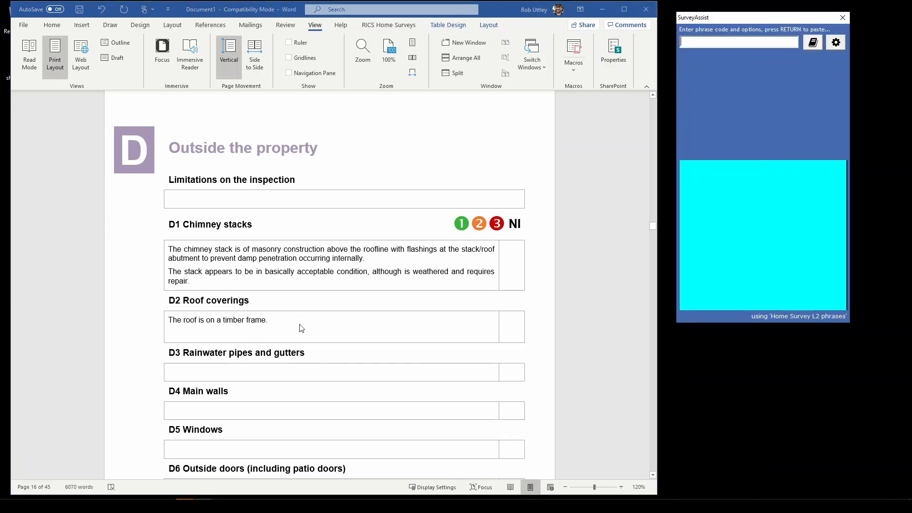
pyautogui.write('114')
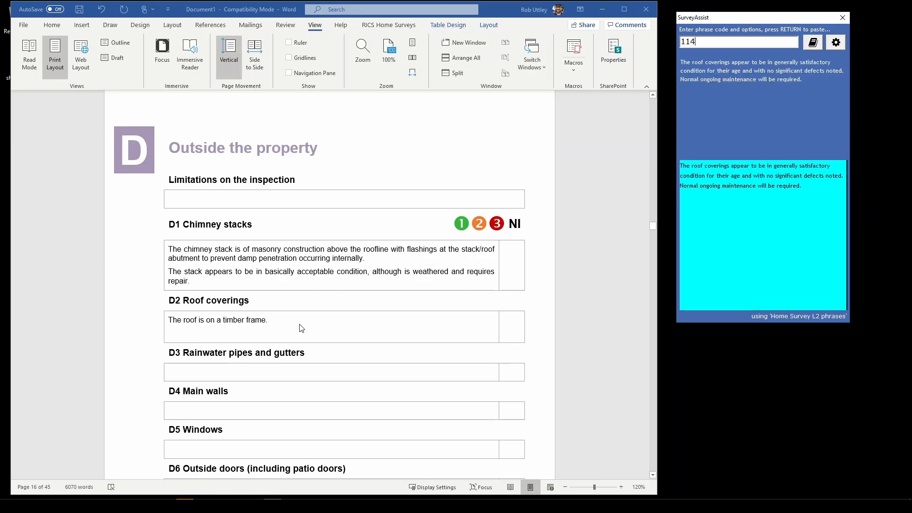
pyautogui.press('Return')
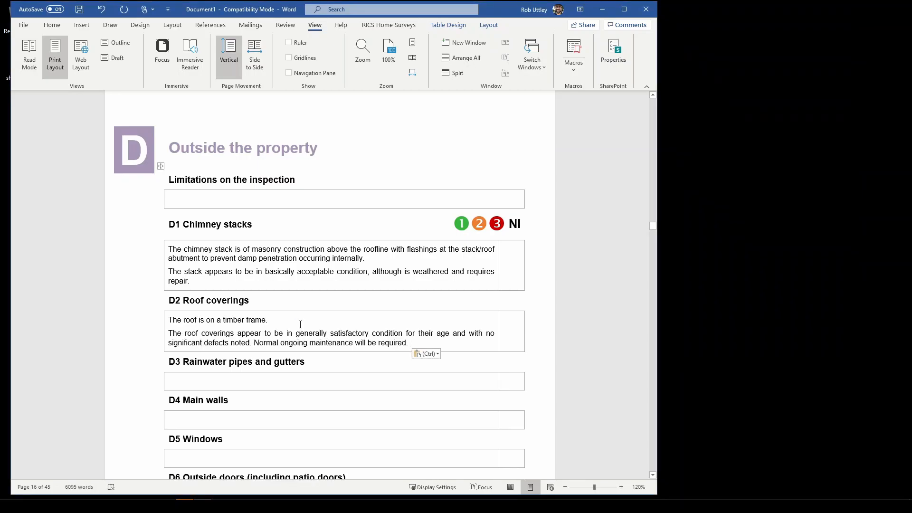
# - Insert phrase 220, explaining damp proof courses, in the D4 Main walls cell
pyautogui.click(207, 420)
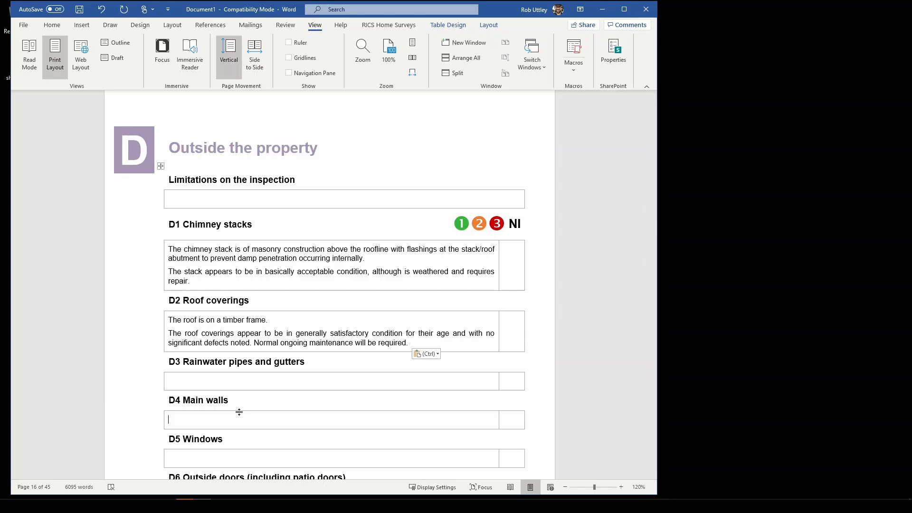
pyautogui.hotkey('ctrl', 'space')
pyautogui.write('220')
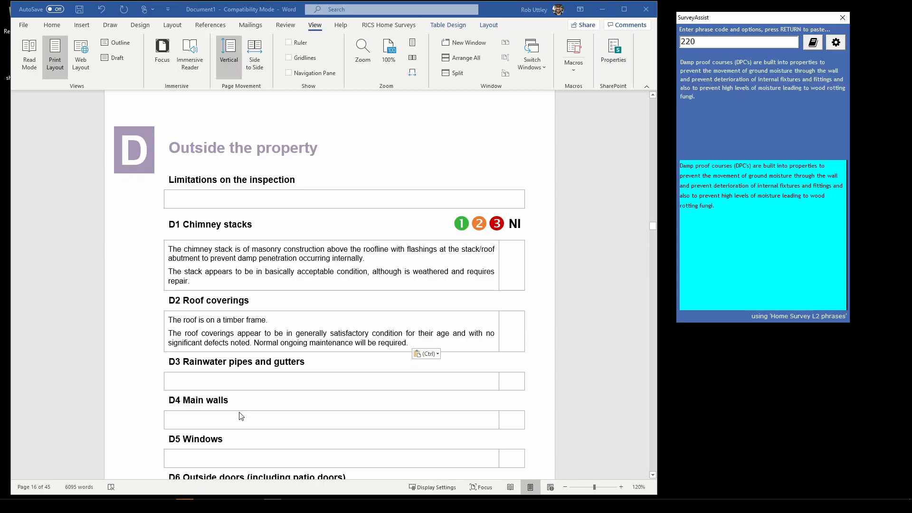
pyautogui.press('Return')
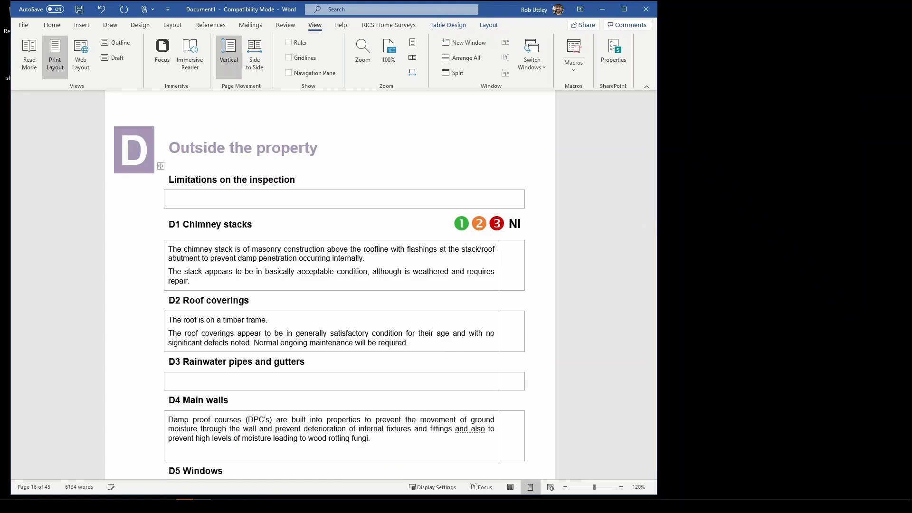
# - Add phrase 221 about the horizontal DPC under D4 Main walls, filling its text section with "impervious material"
pyautogui.hotkey('ctrl', 'space')
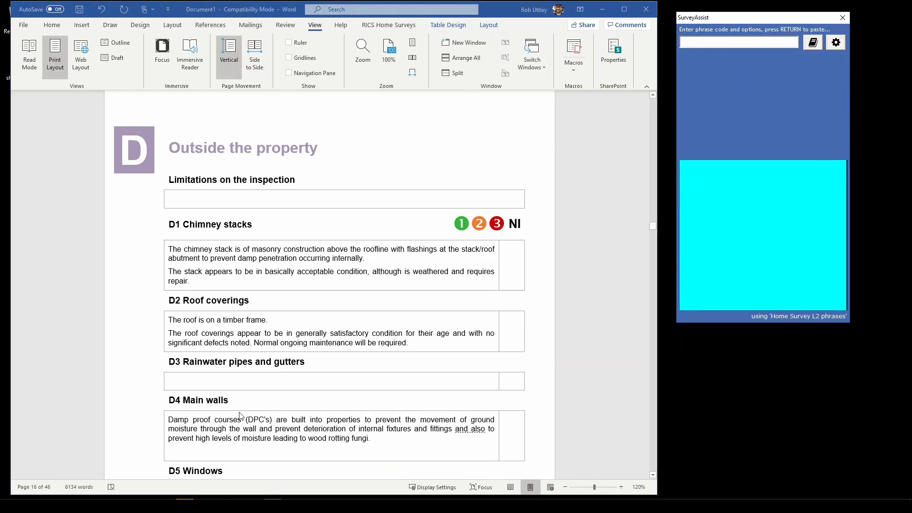
pyautogui.write('221')
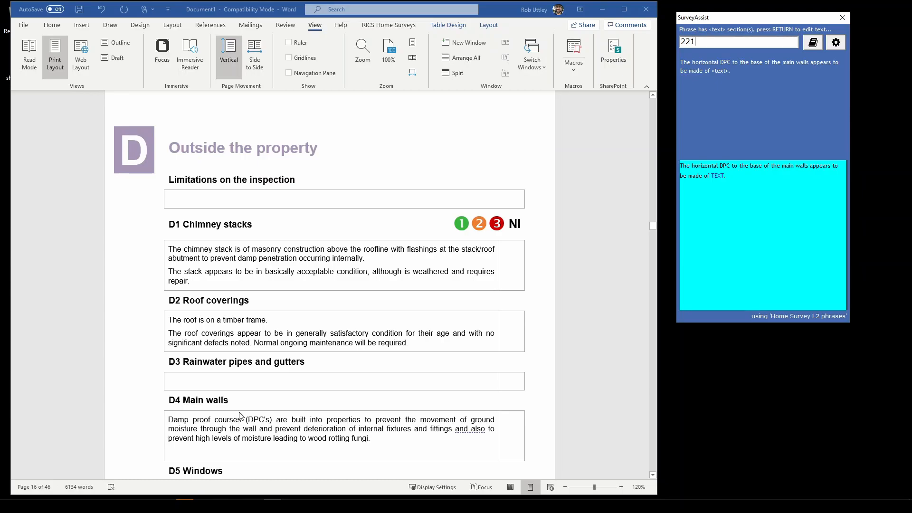
pyautogui.press('Return')
pyautogui.write('i')
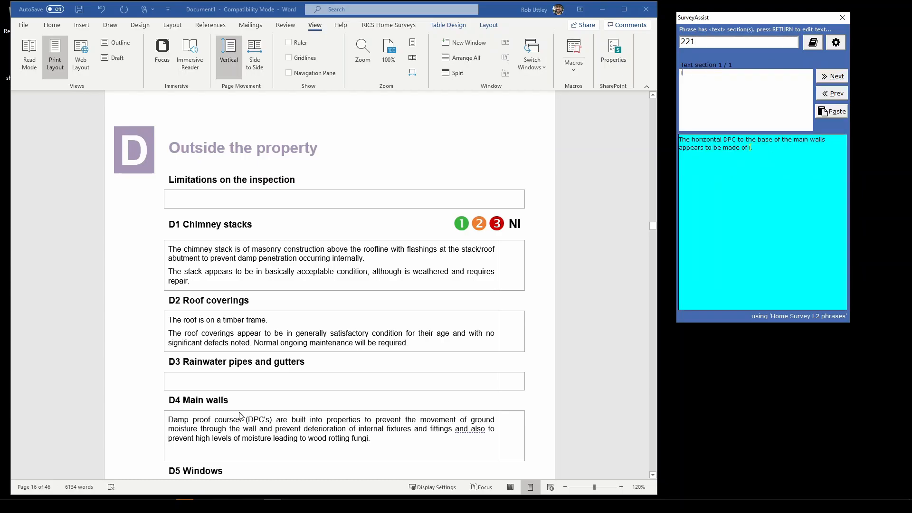
pyautogui.write('mpervious material')
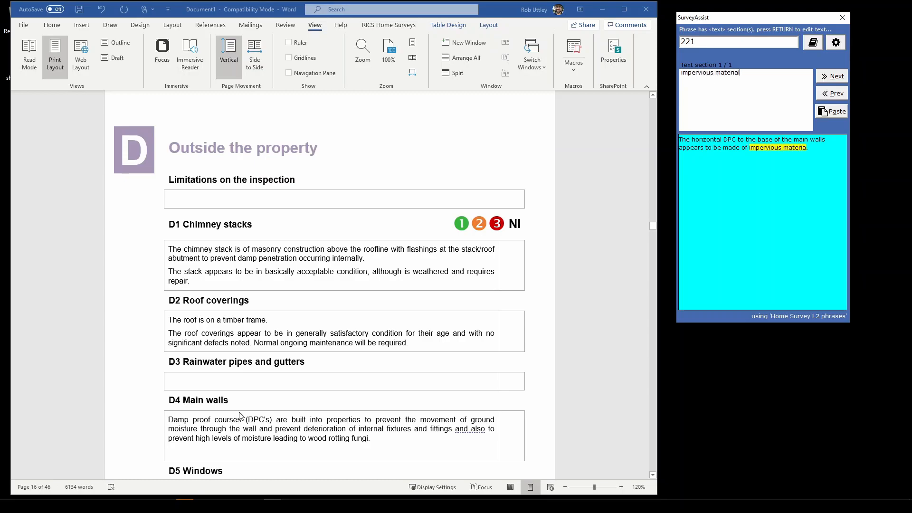
pyautogui.press('Return')
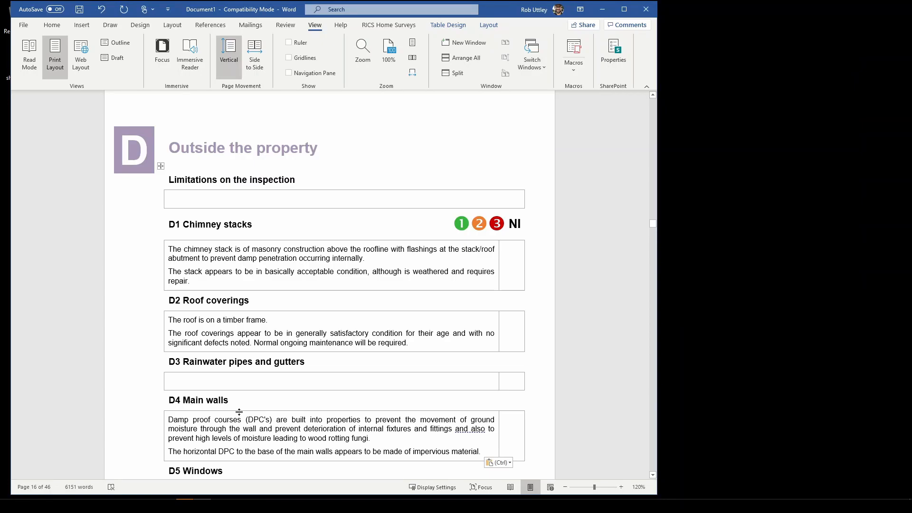
# - Add phrase 230, on the absence of significant rising dampness, as a new paragraph under D4 Main walls
pyautogui.press('Return')
pyautogui.hotkey('ctrl', 'space')
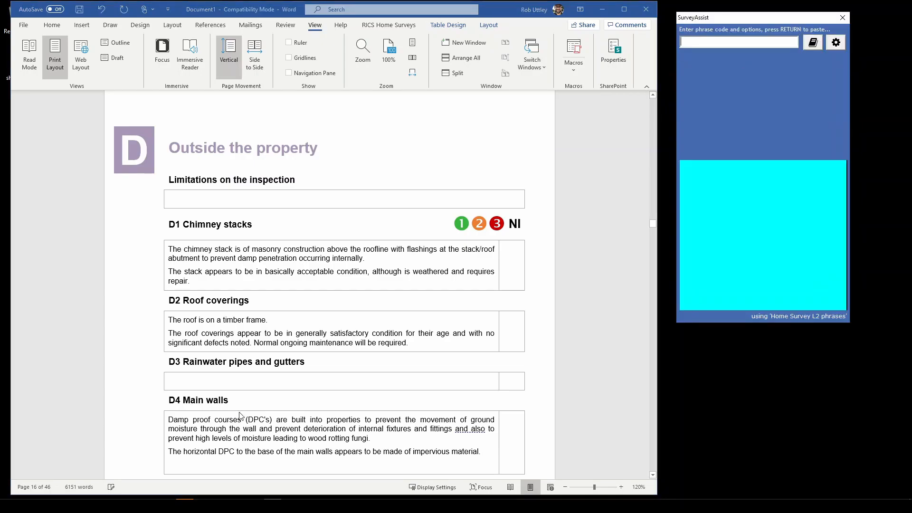
pyautogui.write('230')
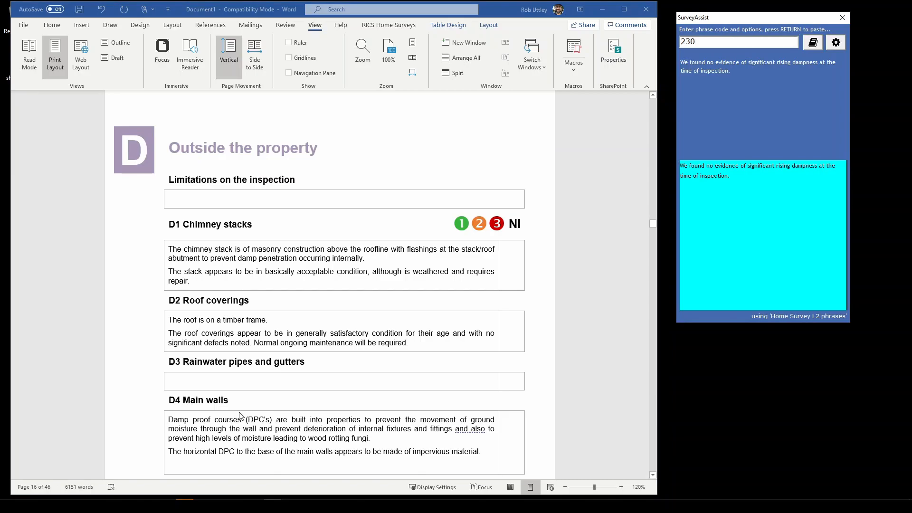
pyautogui.press('Return')
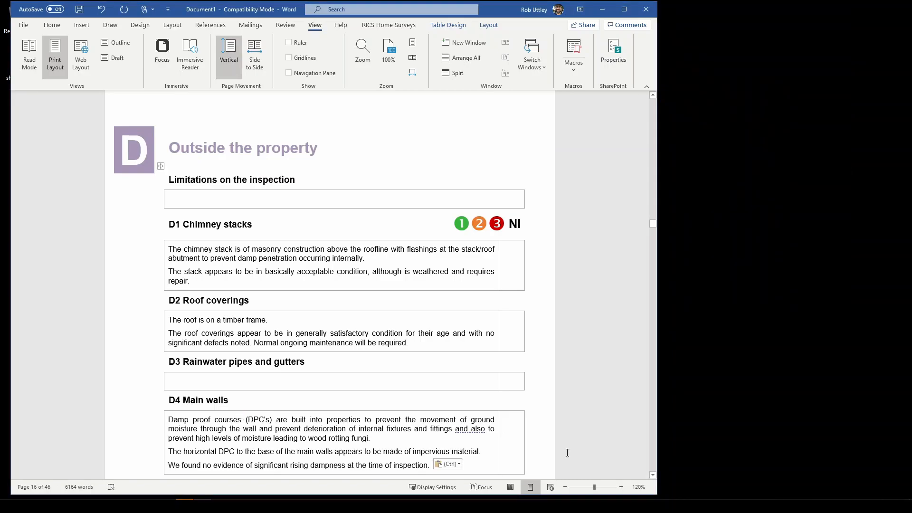
# - Bring up SurveyAssist and switch its active phrase file to sample phrases
pyautogui.hotkey('ctrl', 'space')
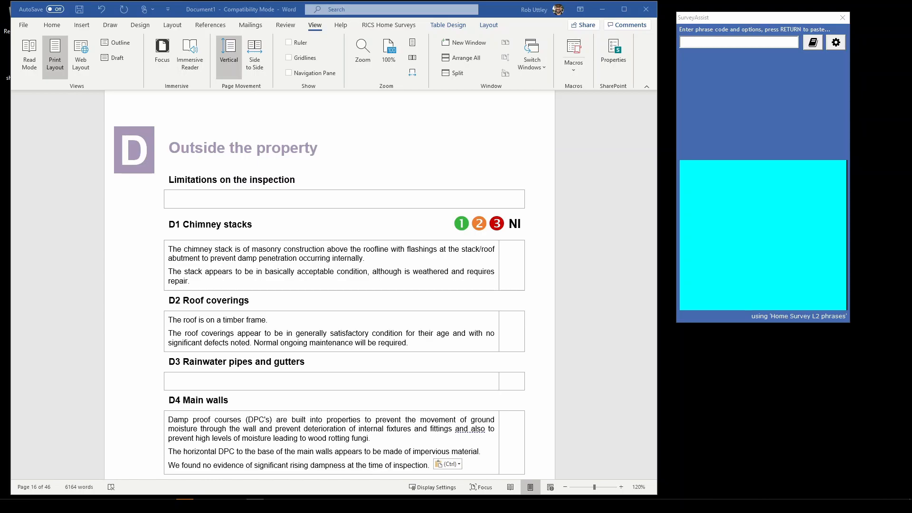
pyautogui.click(813, 44)
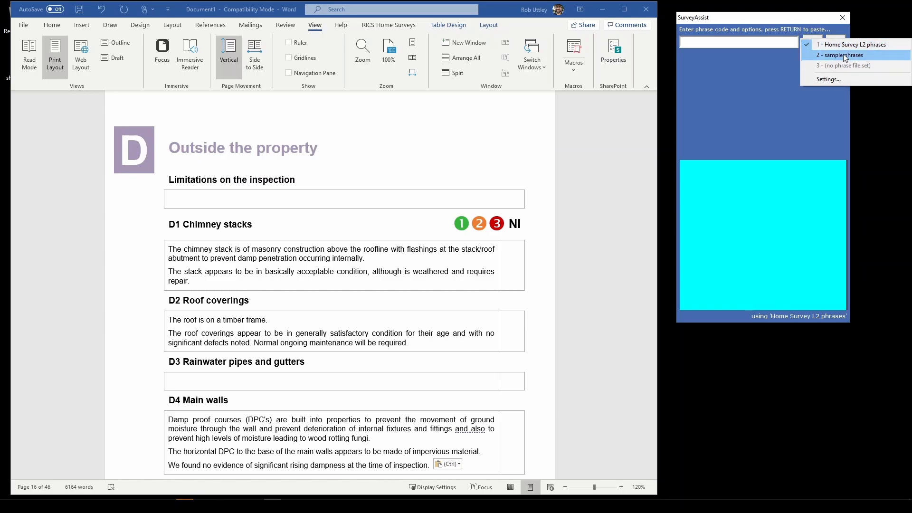
pyautogui.click(843, 55)
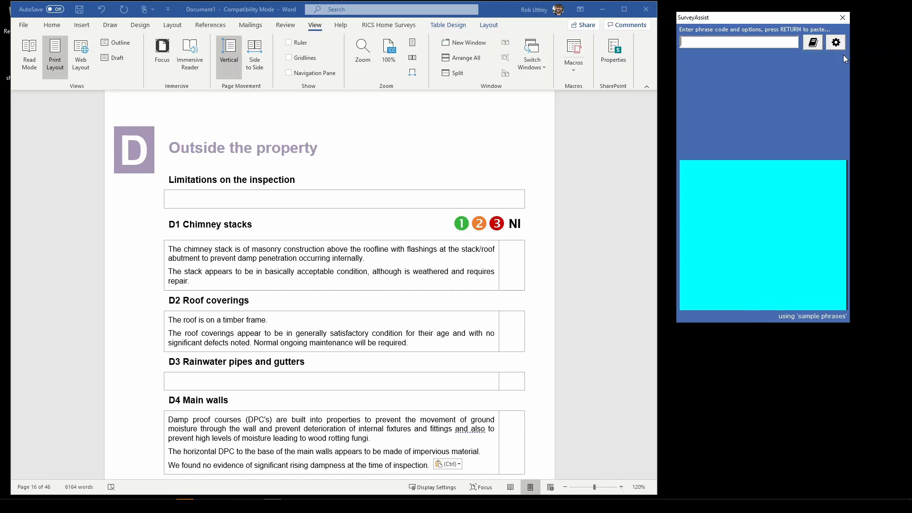
# - Switch the active phrase file to Home Survey L2 phrases and preview the wording of code 161
pyautogui.click(814, 44)
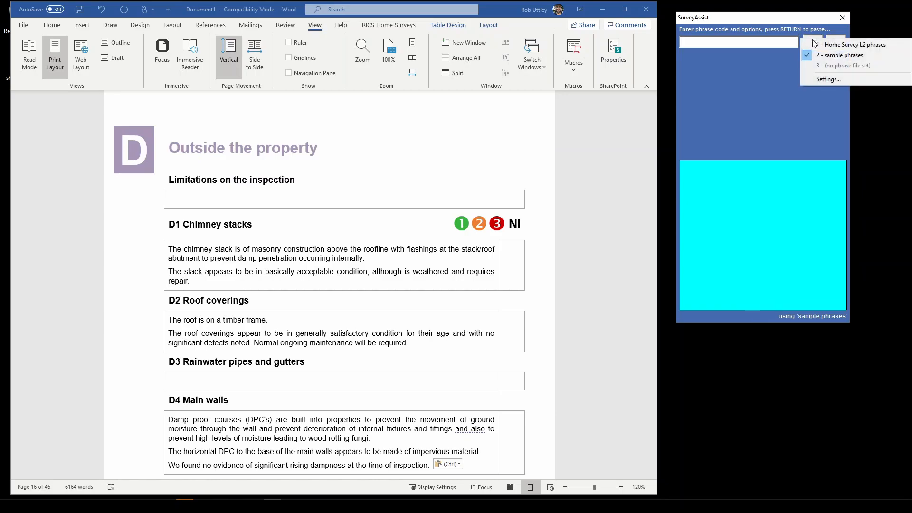
pyautogui.click(840, 44)
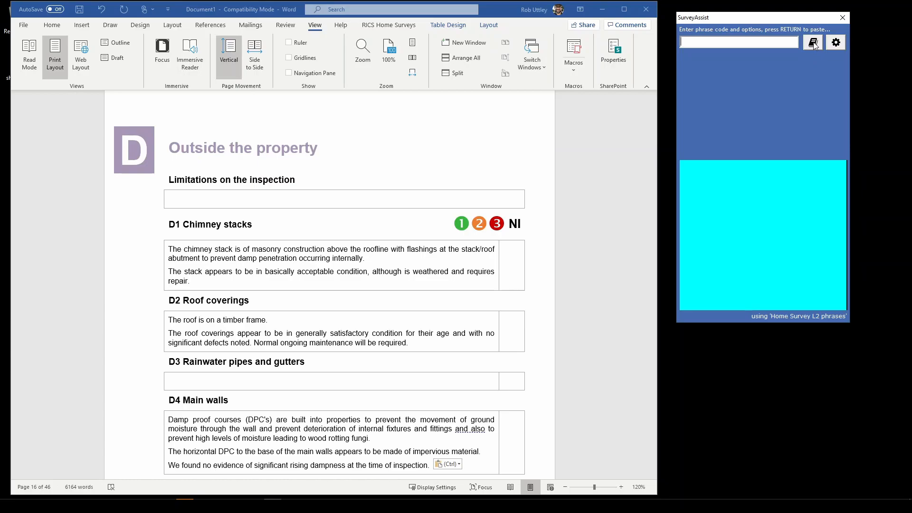
pyautogui.write('161')
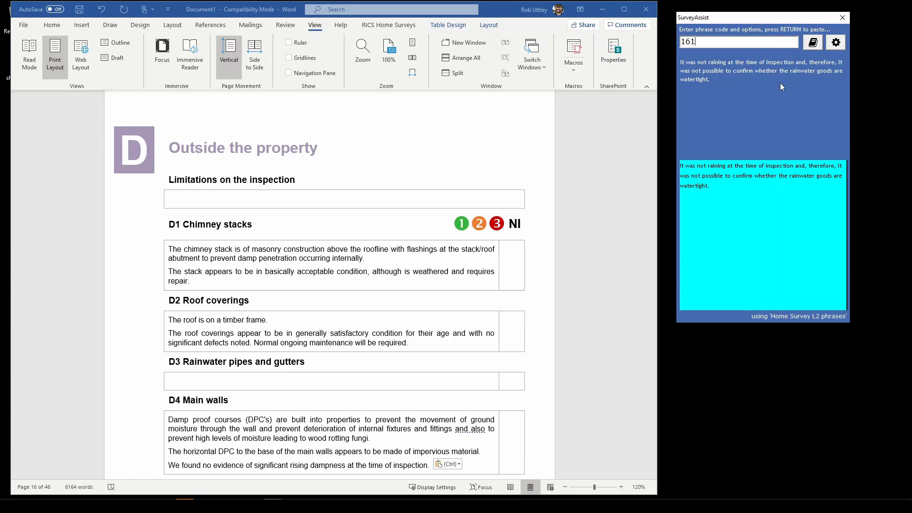
# - Change the active phrase file to sample phrases and preview code 161 there for comparison
pyautogui.click(813, 43)
pyautogui.click(832, 54)
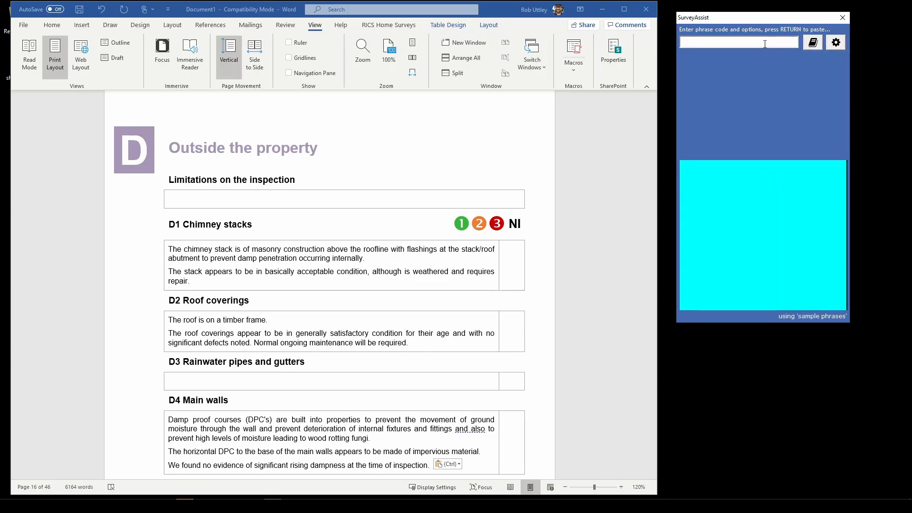
pyautogui.write('161')
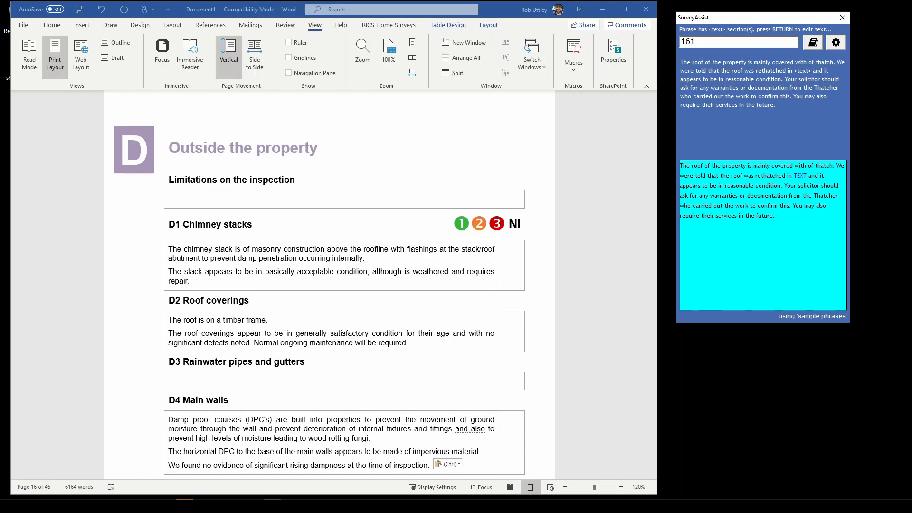
# - Return to the Home Survey L2 phrases file and look up code 161 again
pyautogui.click(817, 45)
pyautogui.click(831, 44)
pyautogui.write('161')
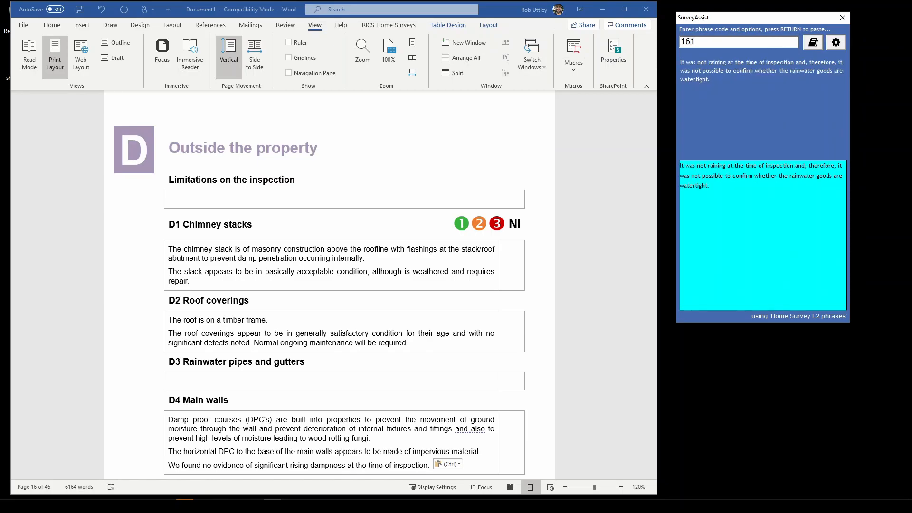
# - Switch SurveyAssist back to the sample phrases file and look up code 161 in it
pyautogui.click(813, 43)
pyautogui.click(816, 53)
pyautogui.write('161')
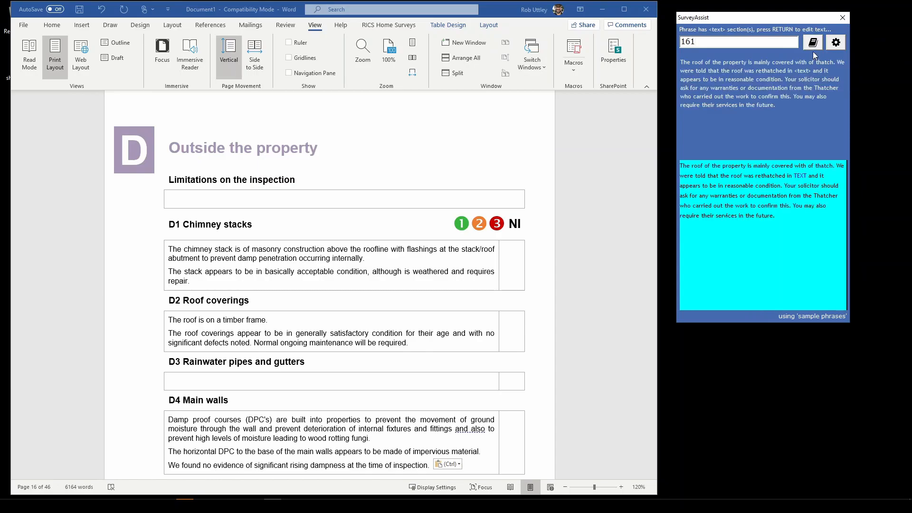
# - Open the SurveyAssist settings, and read through the phrase file format rules in SurveyAssist-Clause-Spec-draft02.docx in Word
pyautogui.click(835, 43)
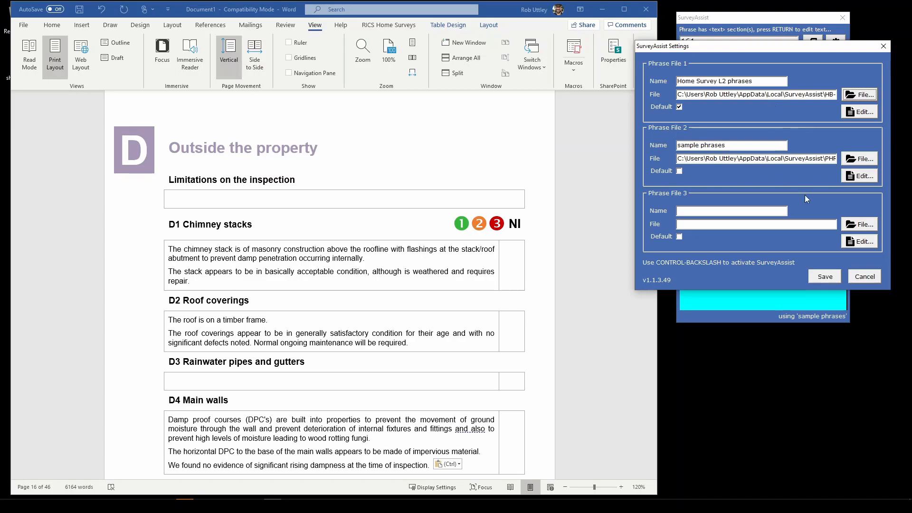
pyautogui.click(255, 506)
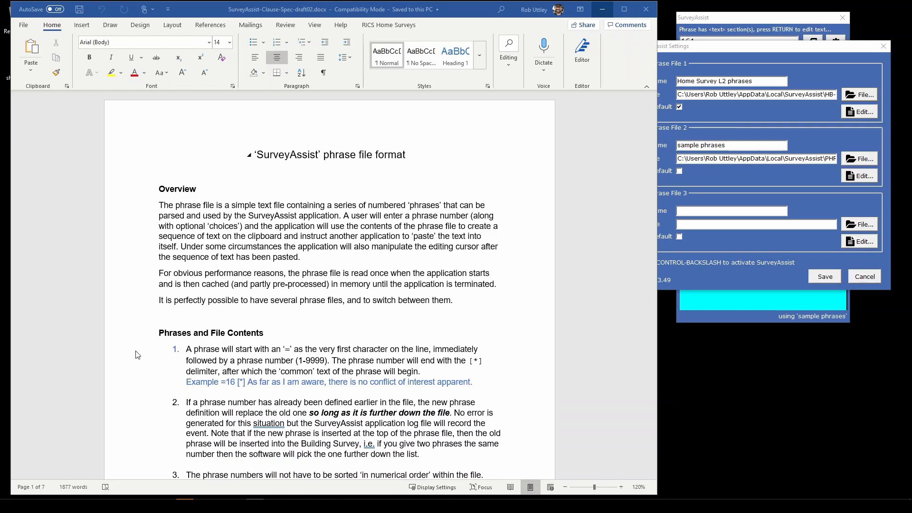
pyautogui.scroll(-20, 365, 320)
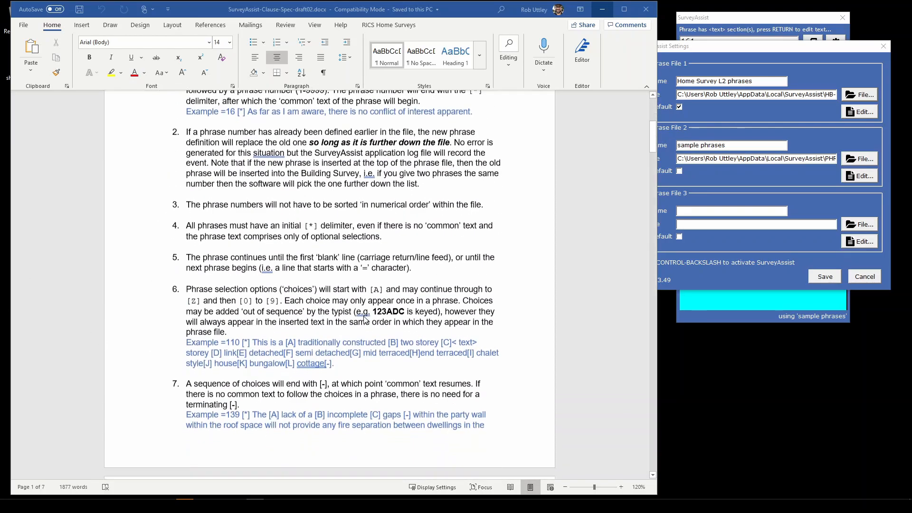
pyautogui.scroll(-15, 366, 320)
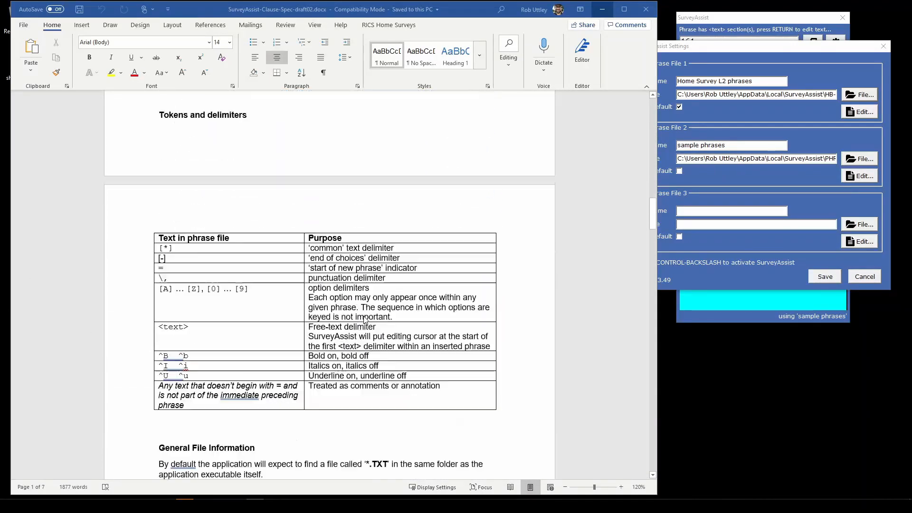
pyautogui.scroll(-10, 366, 320)
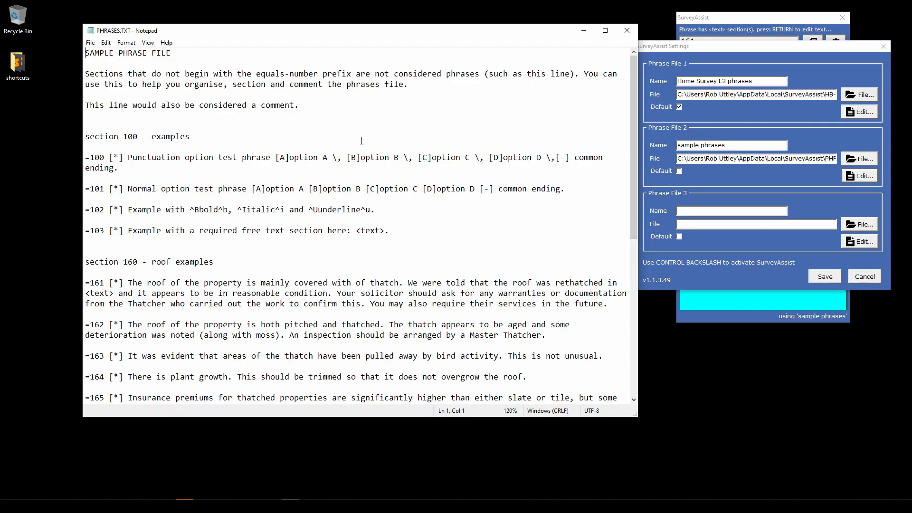
# - Examine the comments, code prefixes, option delimiters and roof phrases of the sample phrase file PHRASES.TXT in Notepad
pyautogui.moveTo(134, 157); pyautogui.dragTo(85, 157)
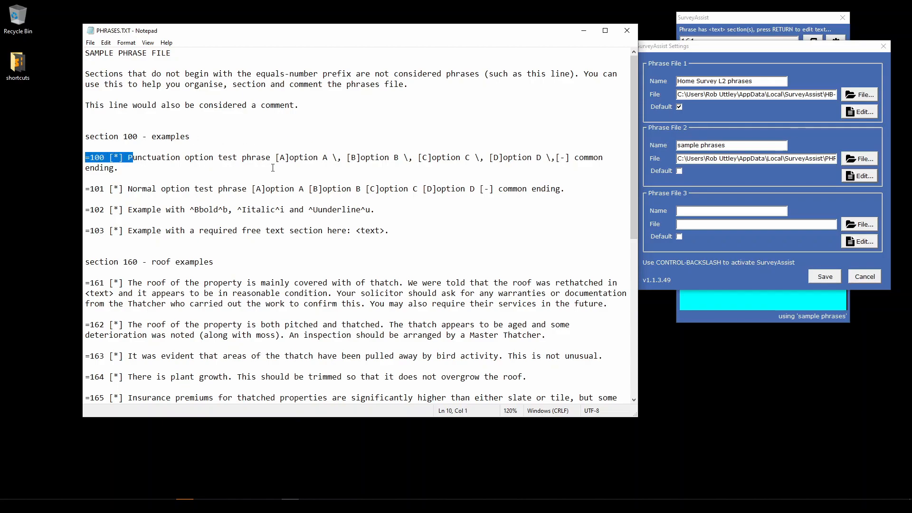
pyautogui.click(128, 166)
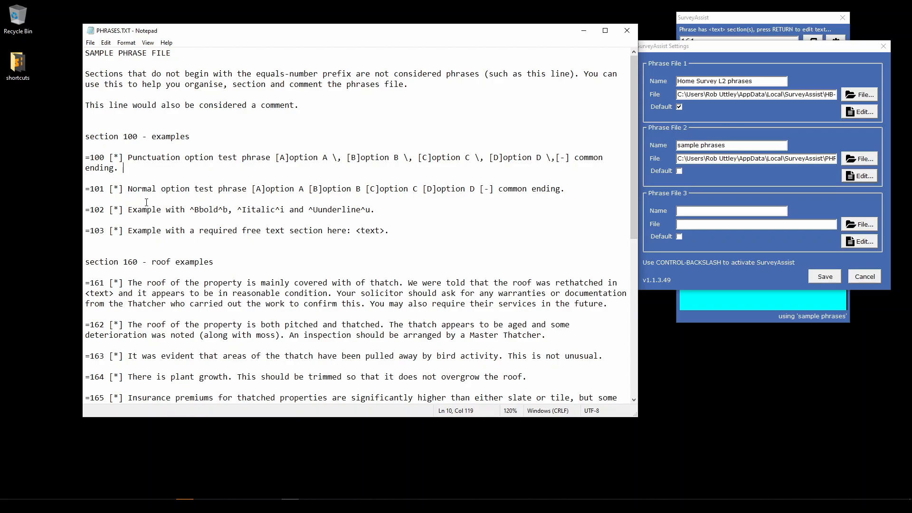
pyautogui.scroll(-3, 146, 204)
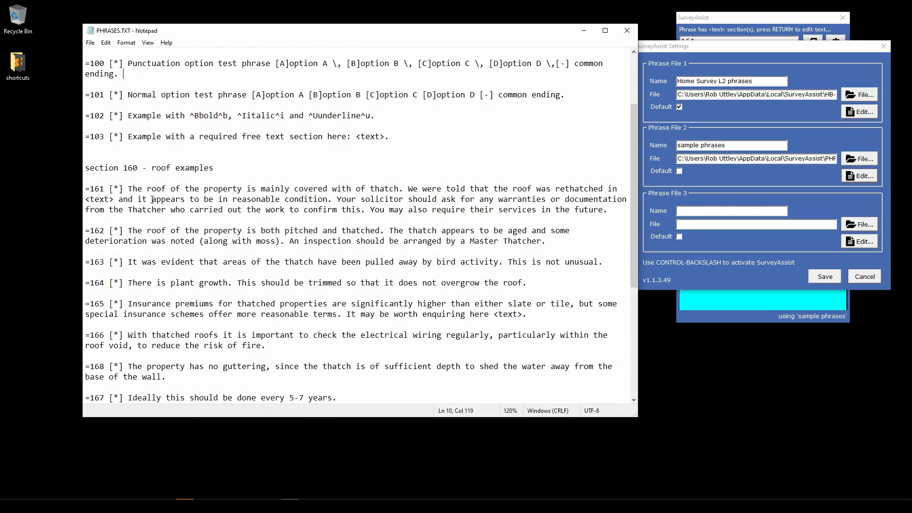
pyautogui.scroll(-1, 152, 199)
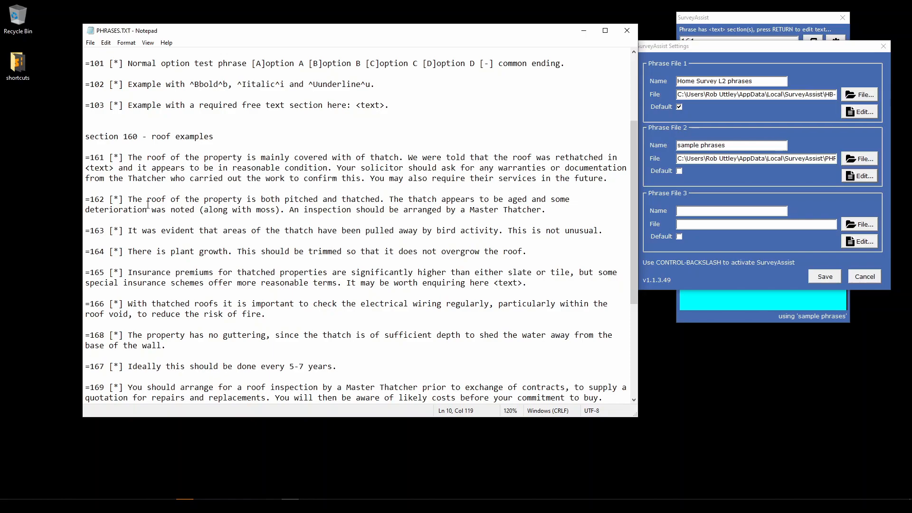
pyautogui.scroll(2, 147, 205)
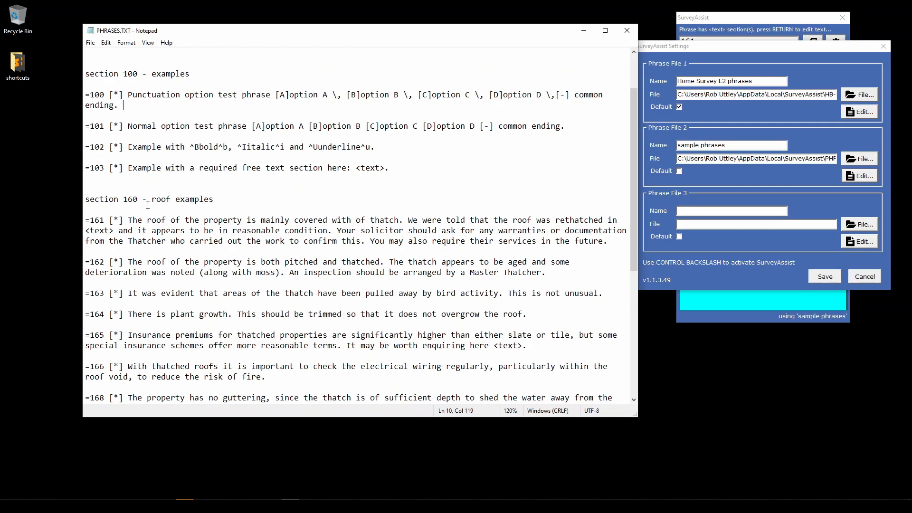
pyautogui.scroll(2, 148, 205)
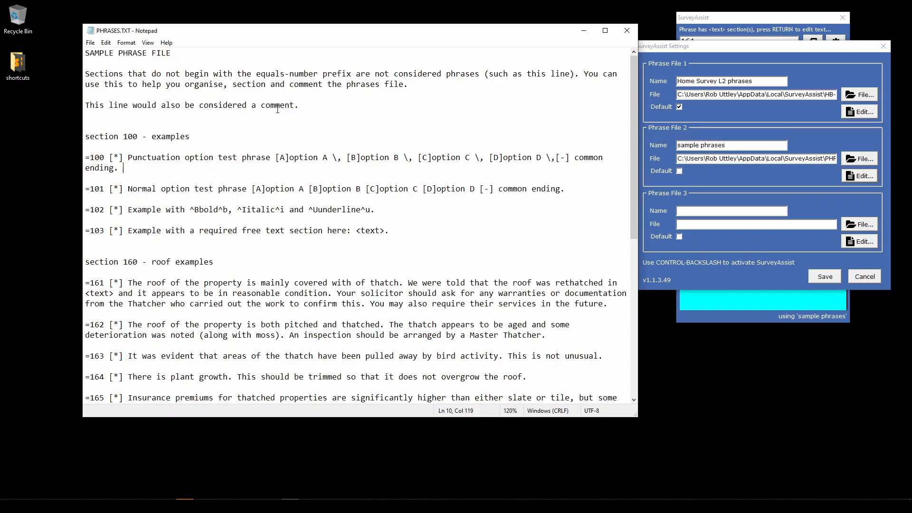
pyautogui.scroll(-1, 277, 108)
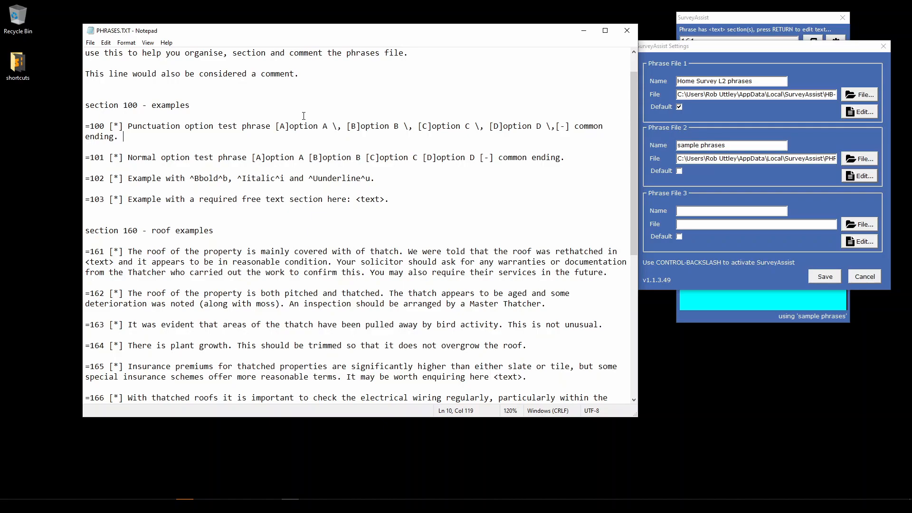
# - Close the SurveyAssist settings without saving and submit code 100 with options A, B, C and D
pyautogui.click(822, 87)
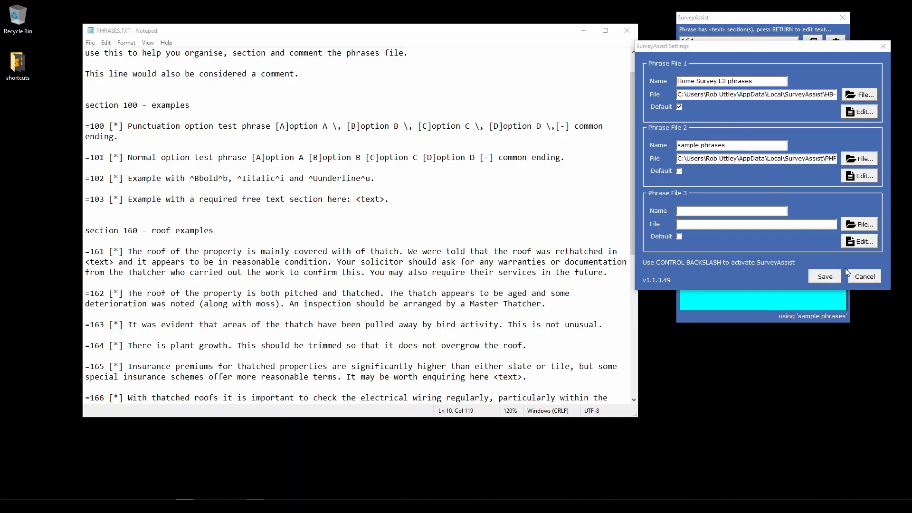
pyautogui.click(864, 277)
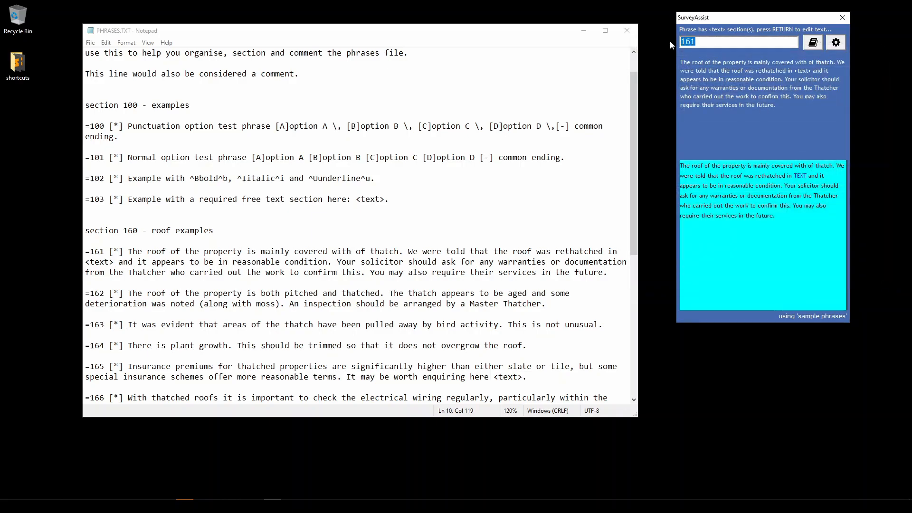
pyautogui.write('100')
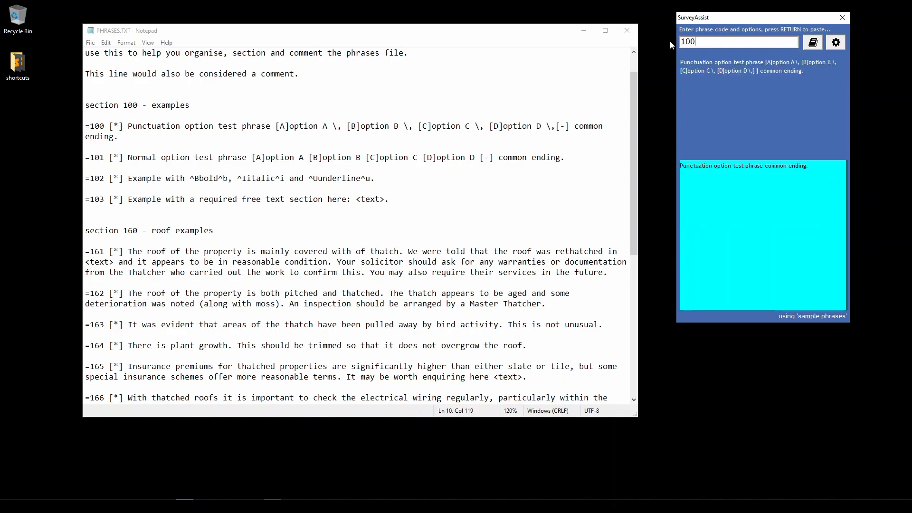
pyautogui.write('ABC')
pyautogui.press('BackSpace')
pyautogui.write('C')
pyautogui.write('D')
pyautogui.press('Return')
# - Enter code 101 with options A, B, C and D, remove options B and C, and submit it
pyautogui.write('101ABCD')
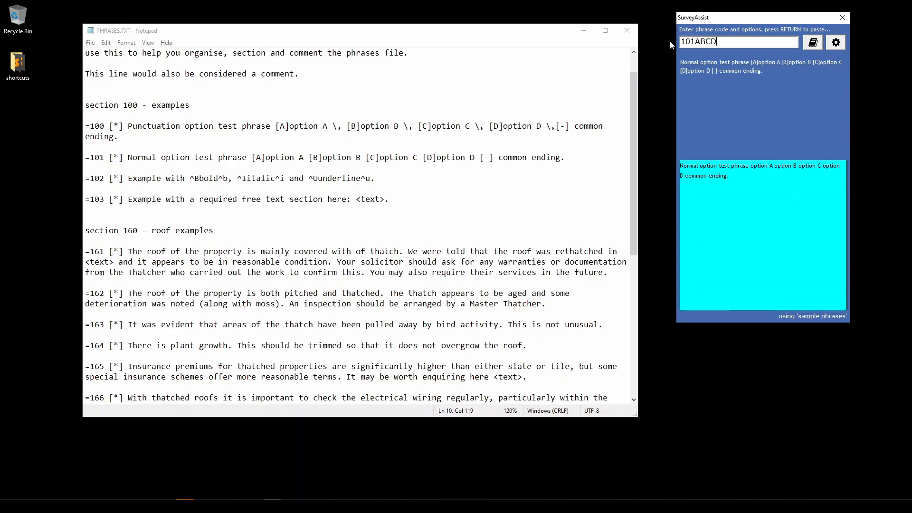
pyautogui.press('Left')
pyautogui.press('BackSpace')
pyautogui.press('BackSpace')
pyautogui.press('Return')
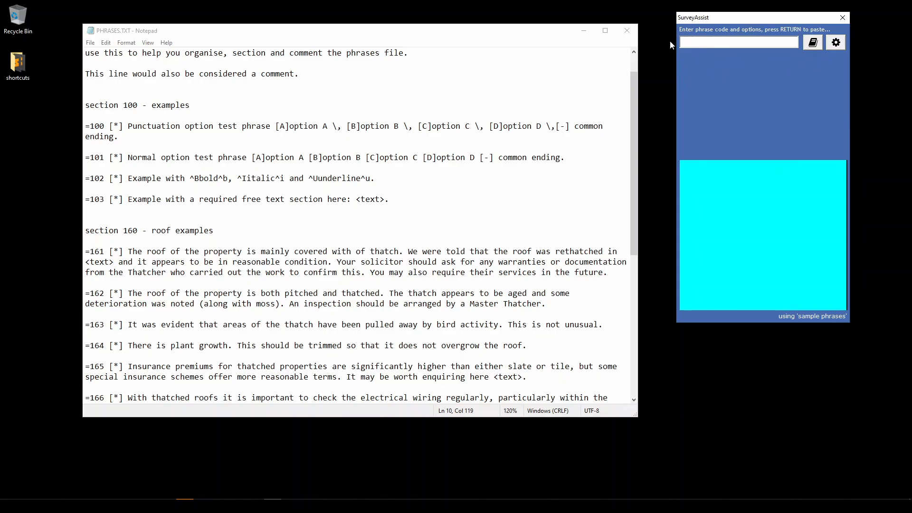
# - Submit formatting example code 102, and submit code 103 with its text section filled in as "free text here"
pyautogui.write('102')
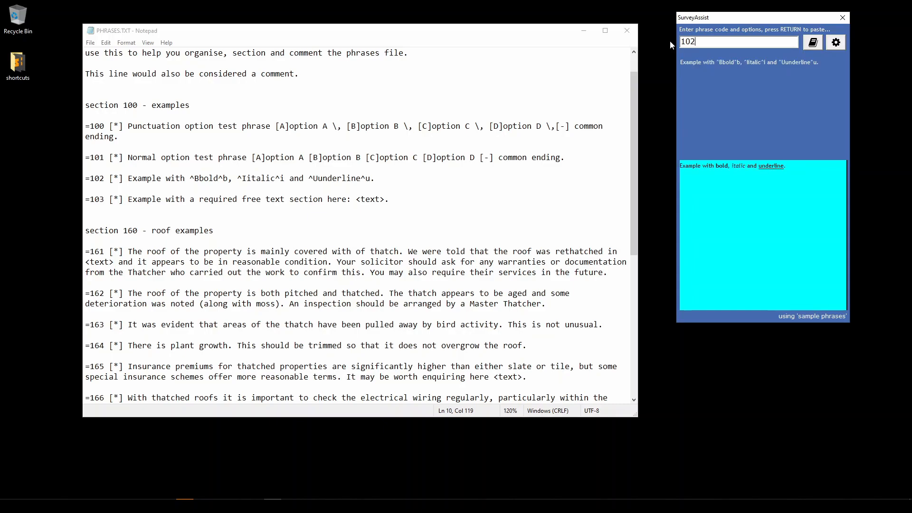
pyautogui.press('Return')
pyautogui.write('103')
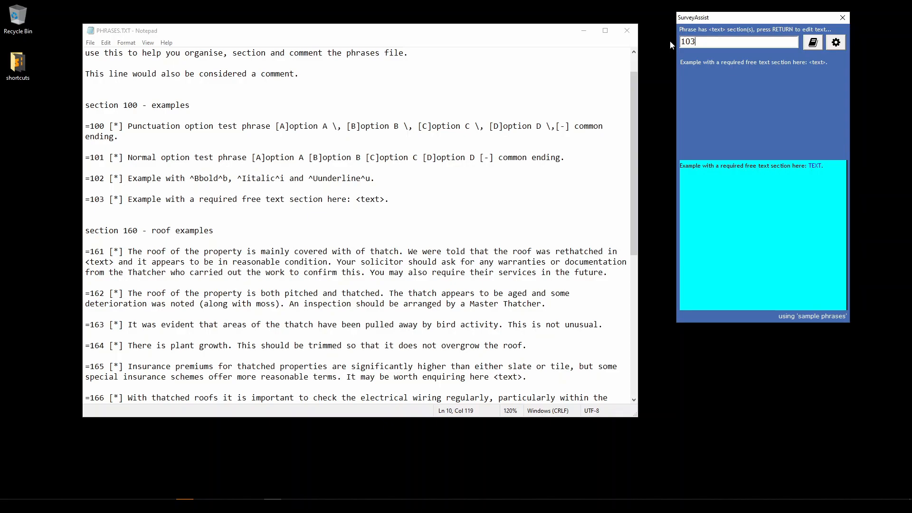
pyautogui.press('Return')
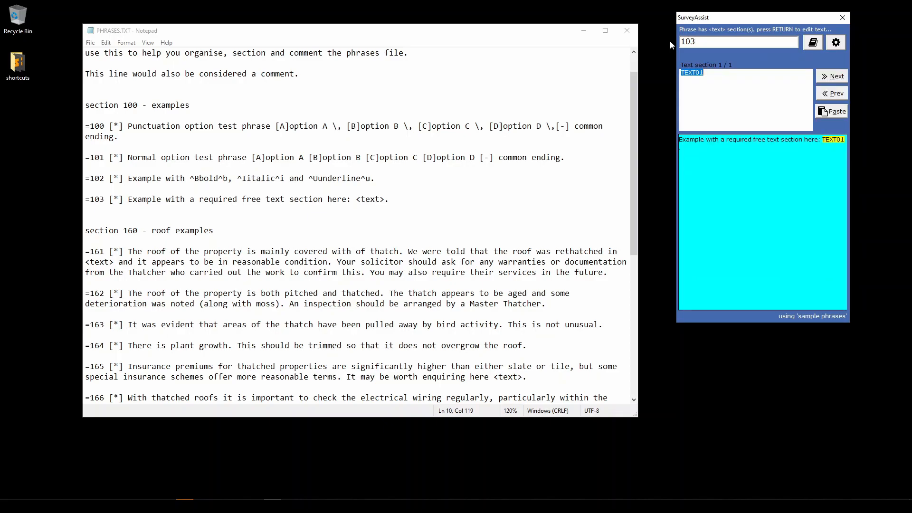
pyautogui.write('free text here')
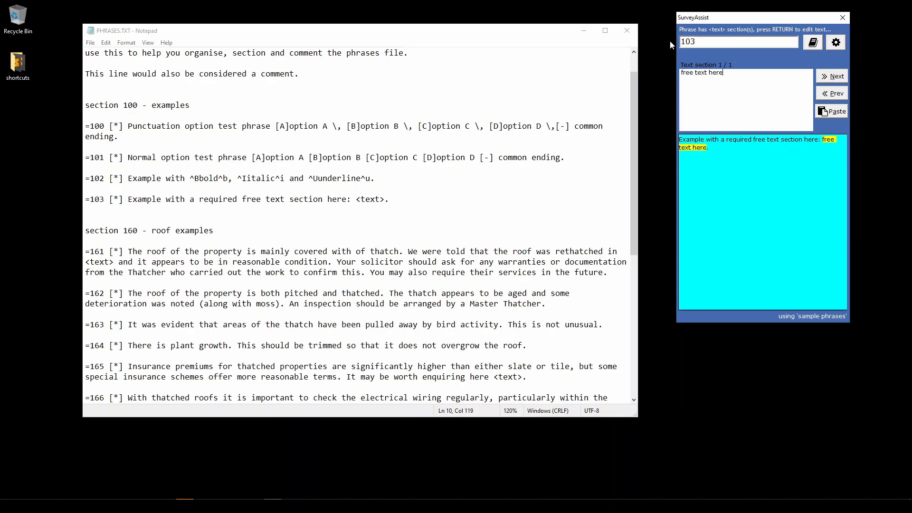
pyautogui.press('Return')
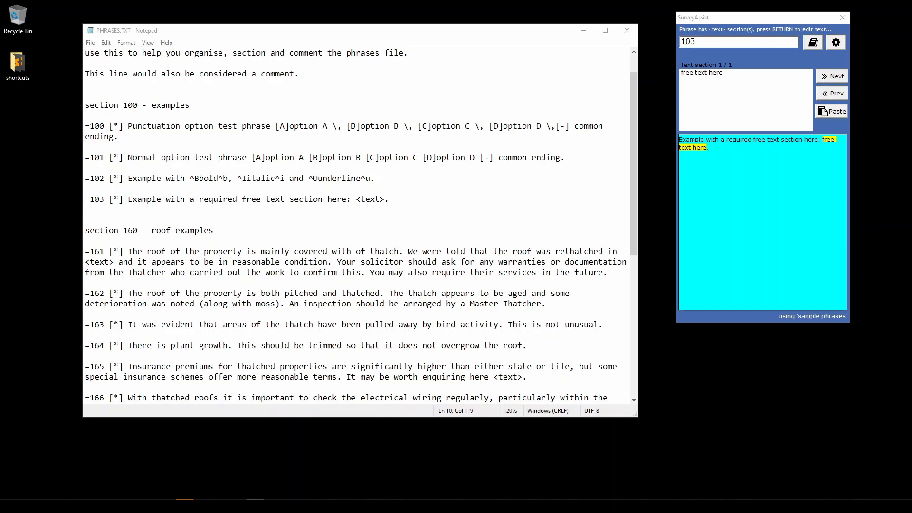